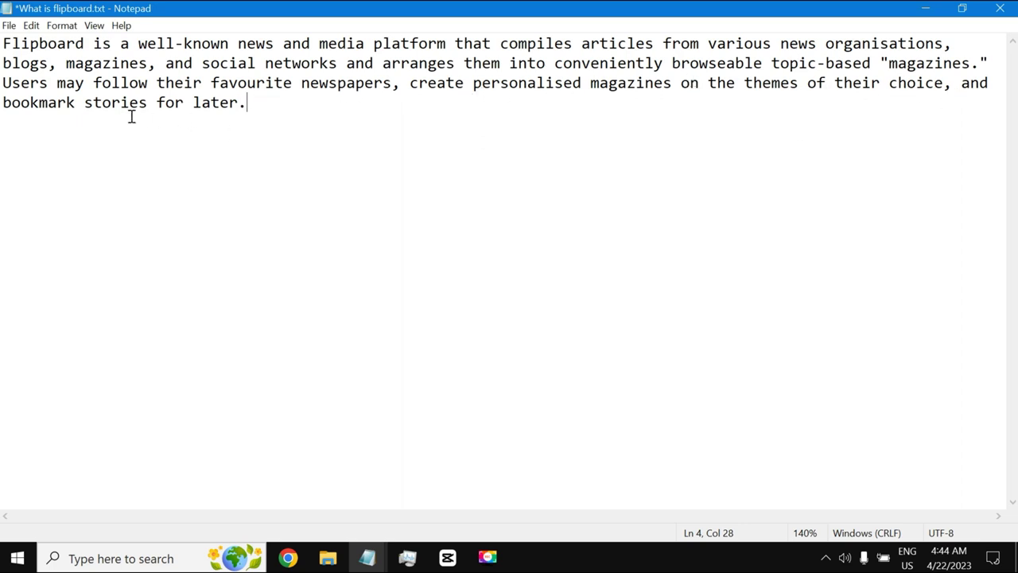
Step: Switch from Notepad to Flipboard in the browser and review the InkWater Atlas magazine's header and most recent stories
left_click(927, 9)
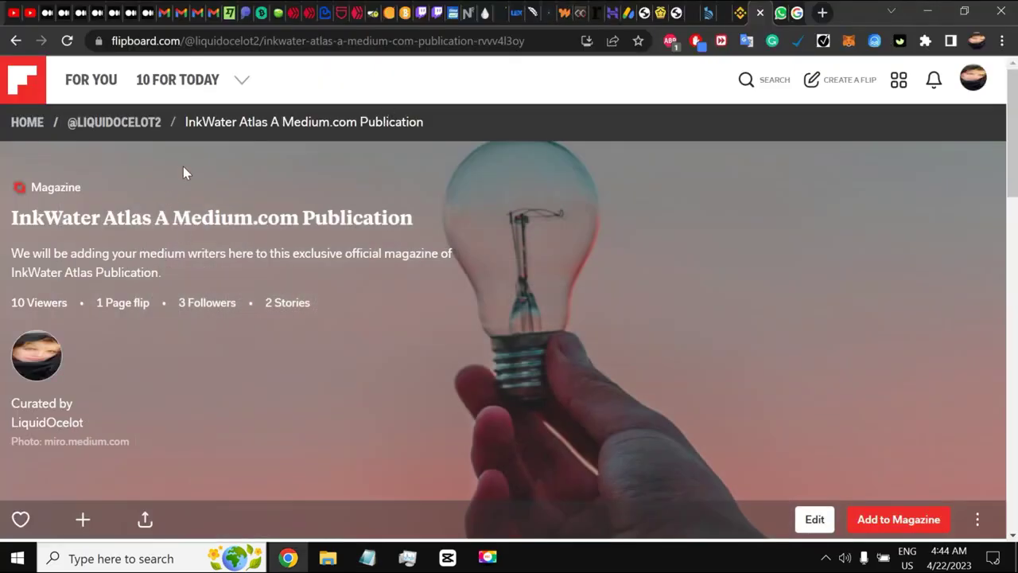
scroll(310, 181, "down", 1)
scroll(309, 181, "up", 1)
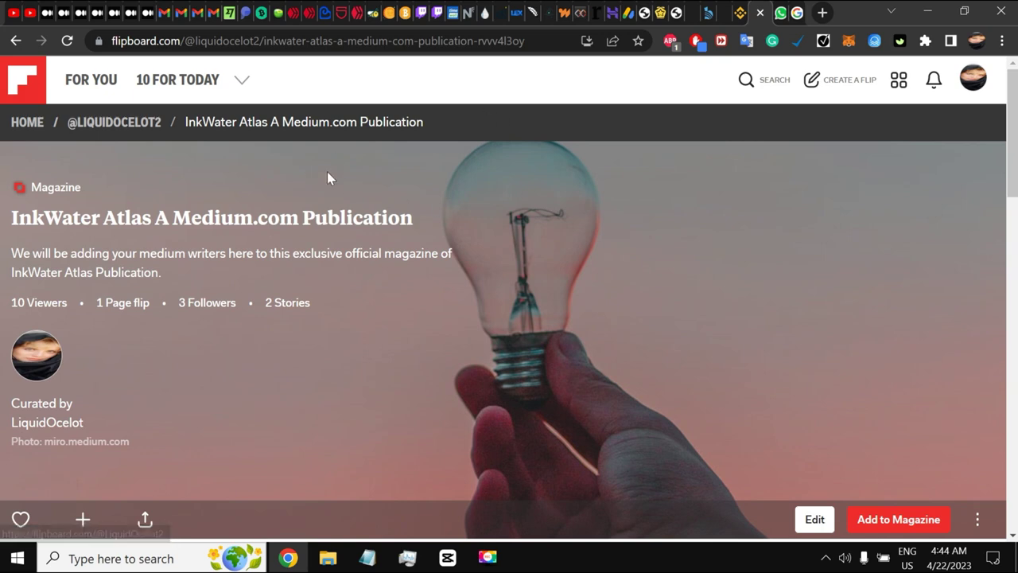
scroll(85, 202, "down", 1)
scroll(85, 202, "up", 1)
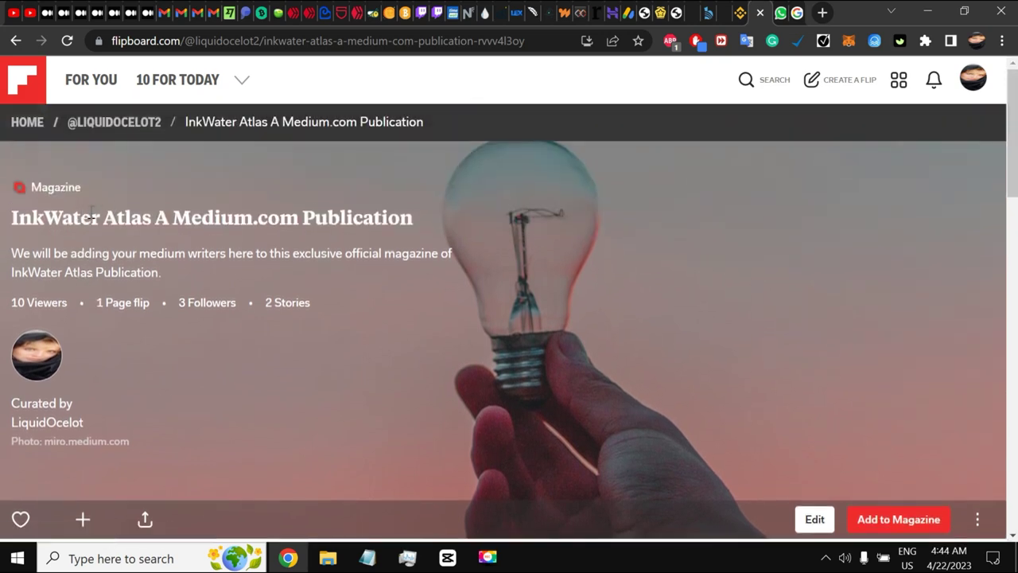
scroll(75, 234, "down", 1)
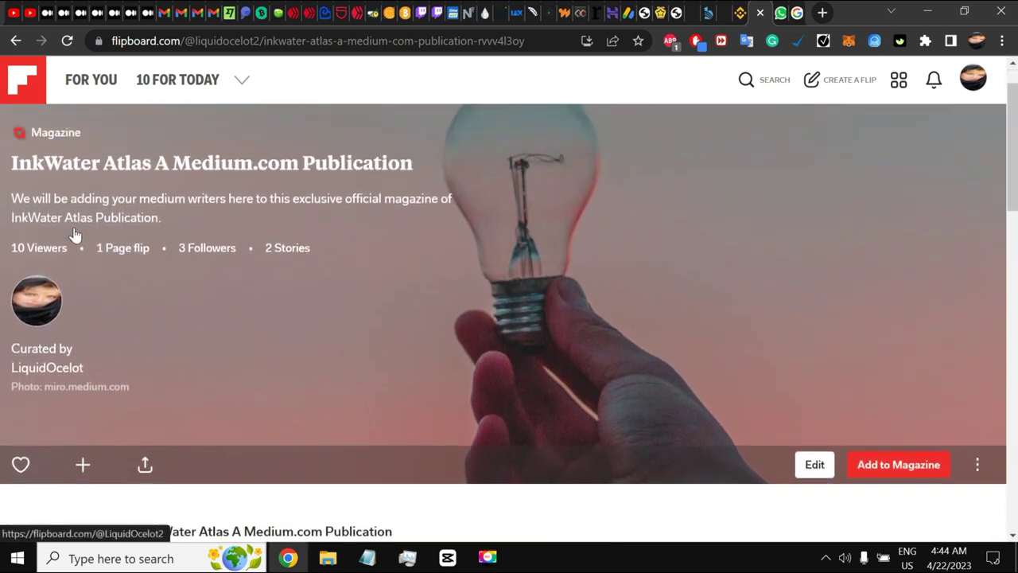
scroll(151, 250, "up", 1)
scroll(99, 234, "down", 1)
scroll(115, 223, "down", 1)
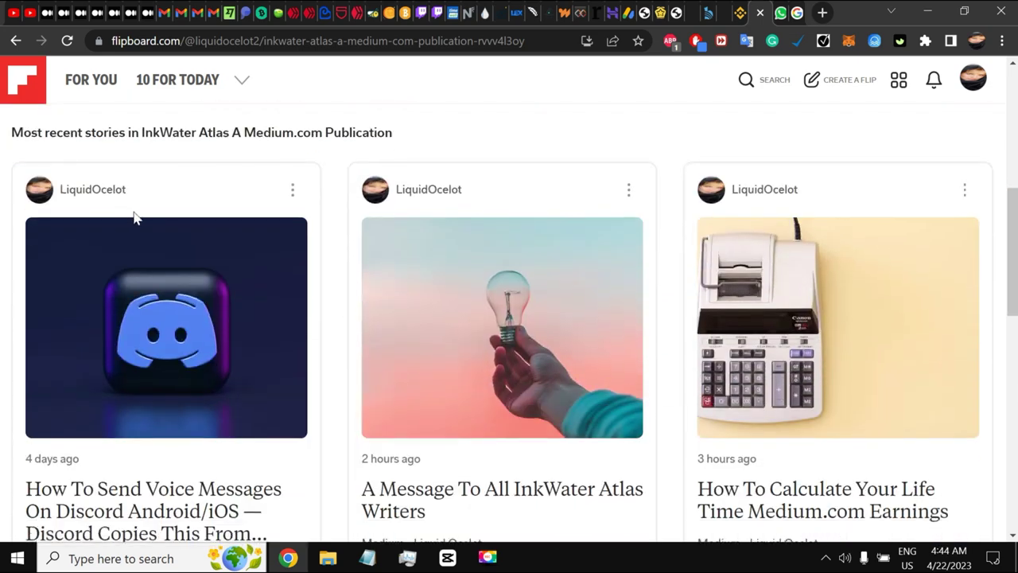
scroll(136, 218, "up", 1)
scroll(136, 216, "up", 1)
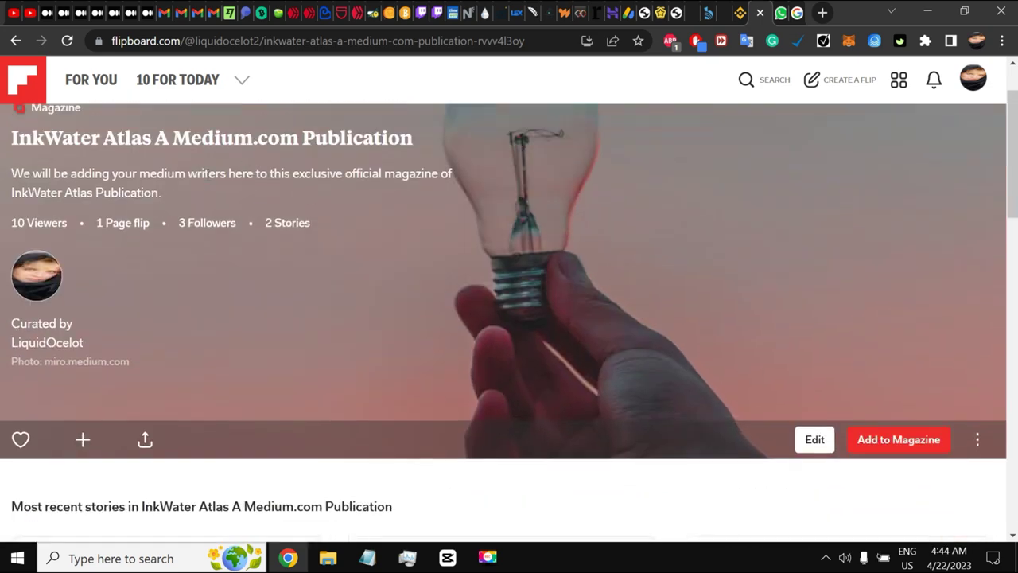
scroll(218, 220, "up", 1)
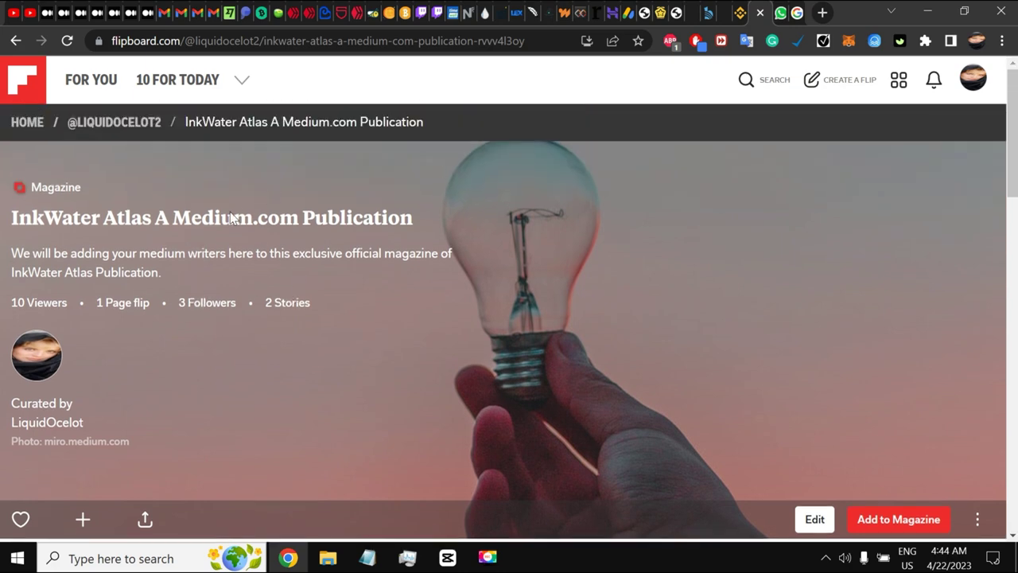
scroll(209, 215, "down", 1)
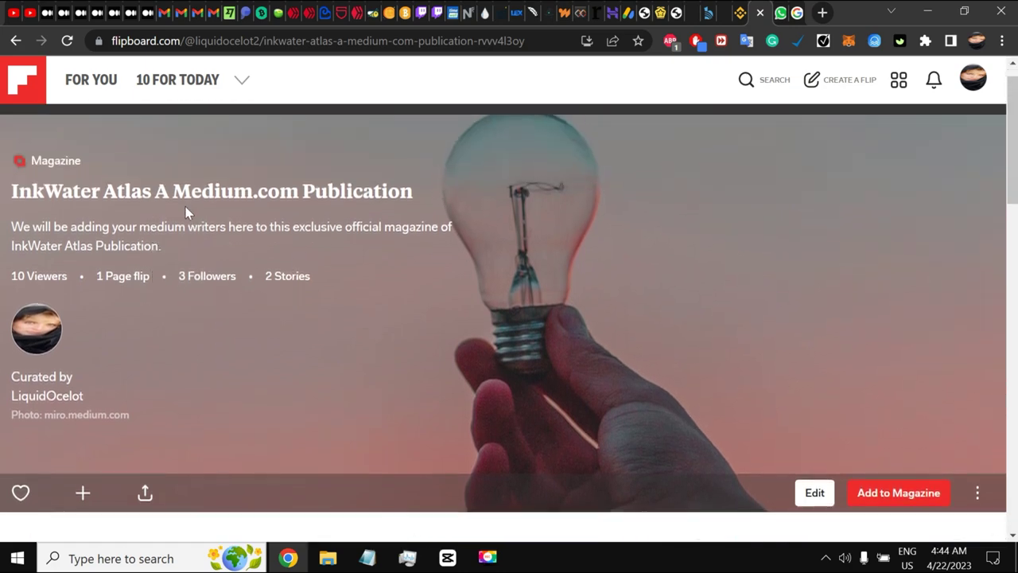
scroll(188, 214, "down", 1)
scroll(196, 236, "up", 1)
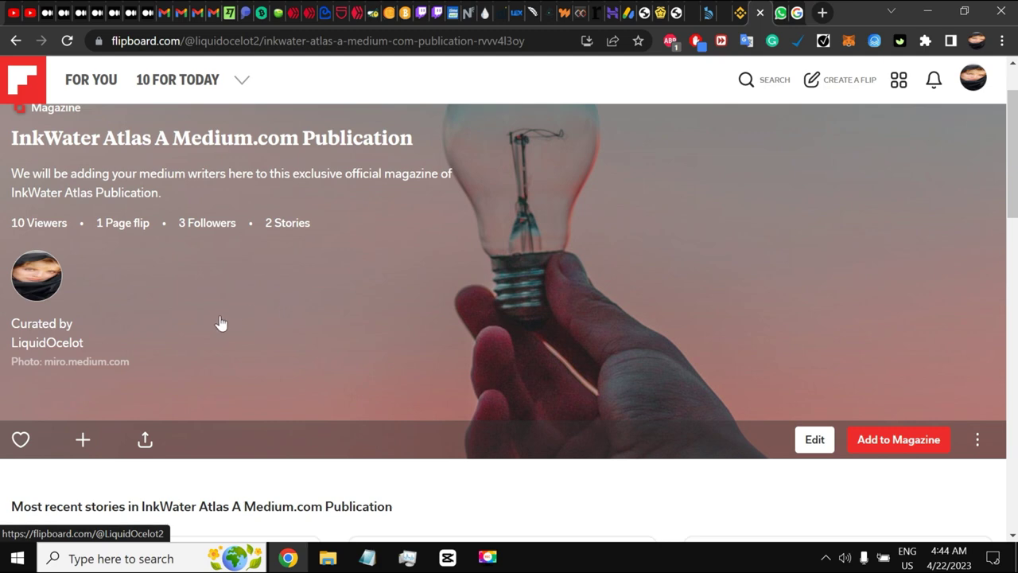
scroll(221, 324, "down", 2)
scroll(220, 318, "up", 1)
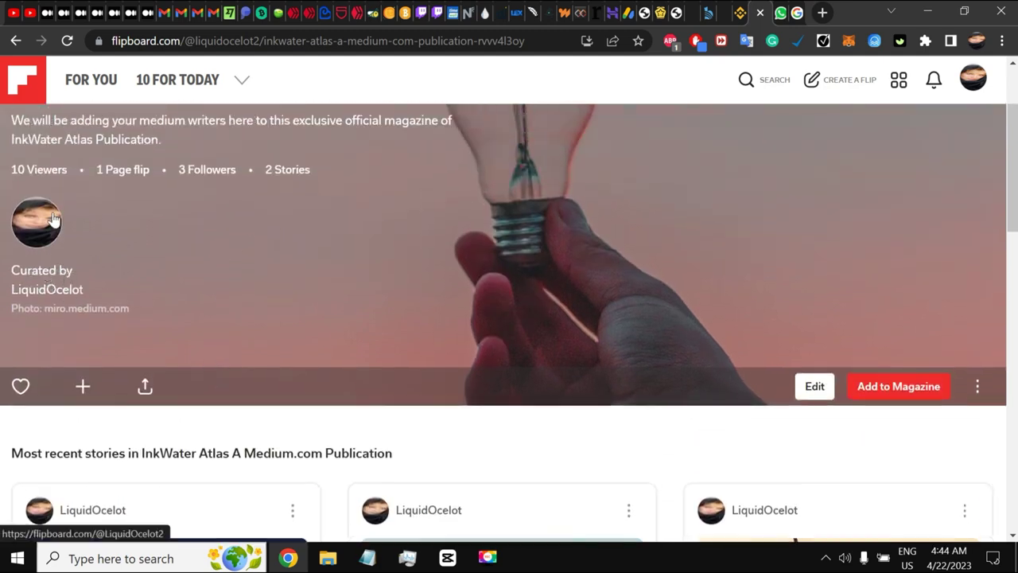
scroll(75, 274, "up", 2)
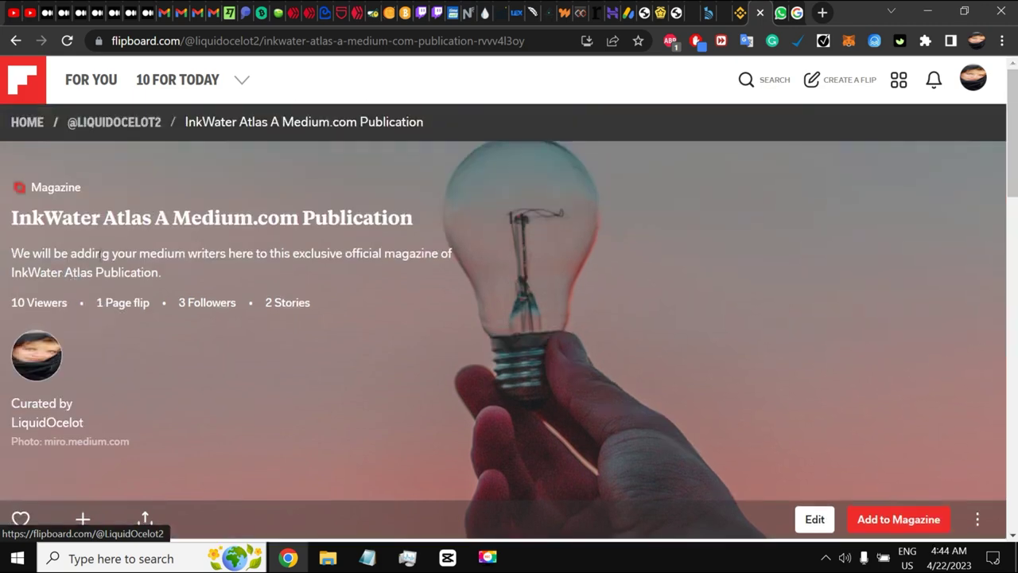
scroll(36, 350, "down", 2)
scroll(34, 289, "up", 1)
scroll(40, 286, "down", 1)
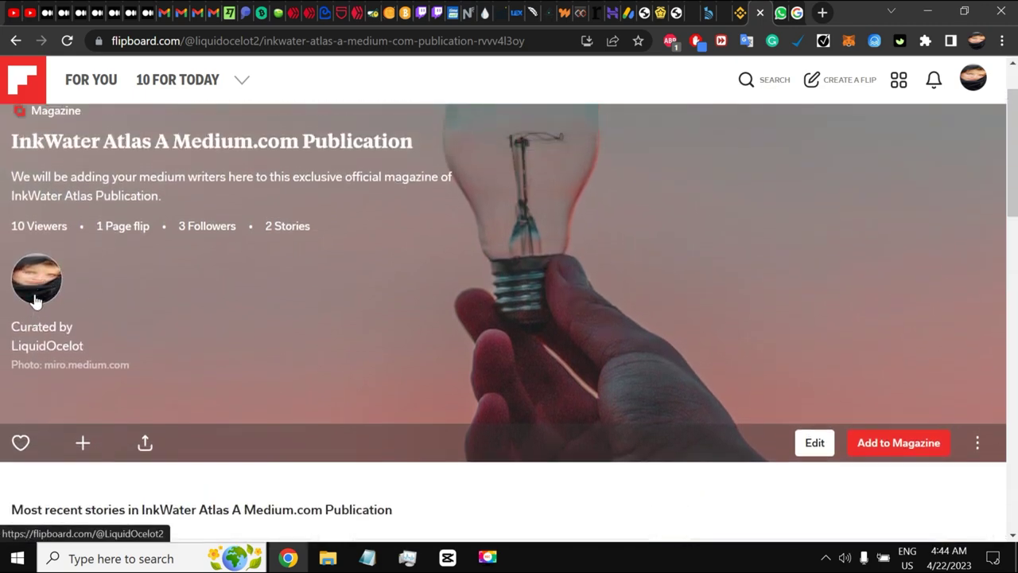
scroll(35, 300, "up", 1)
scroll(50, 302, "down", 1)
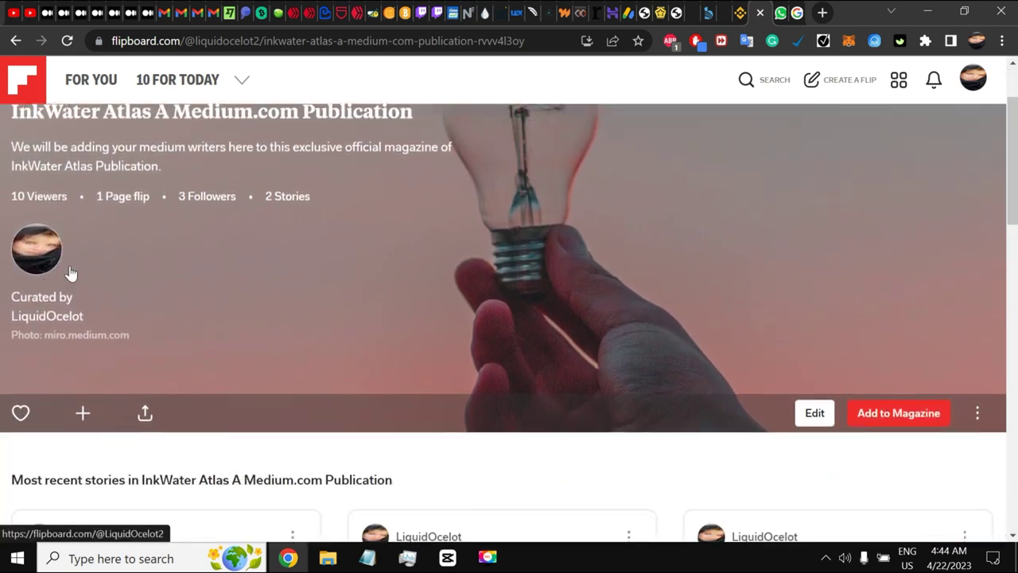
scroll(18, 299, "down", 1)
scroll(18, 298, "up", 3)
scroll(28, 286, "down", 2)
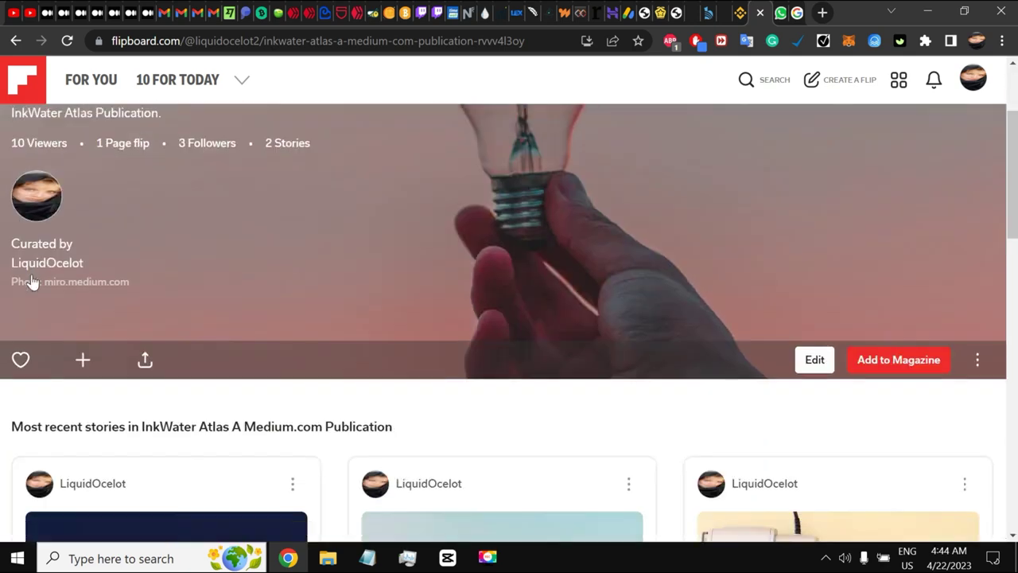
scroll(32, 282, "down", 1)
scroll(79, 254, "up", 3)
scroll(119, 230, "down", 1)
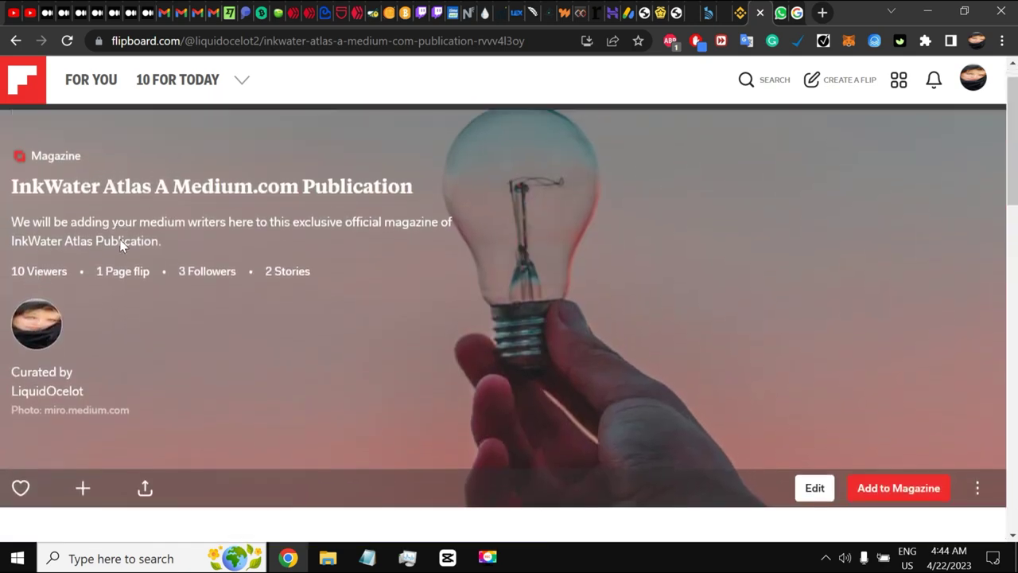
scroll(95, 243, "up", 1)
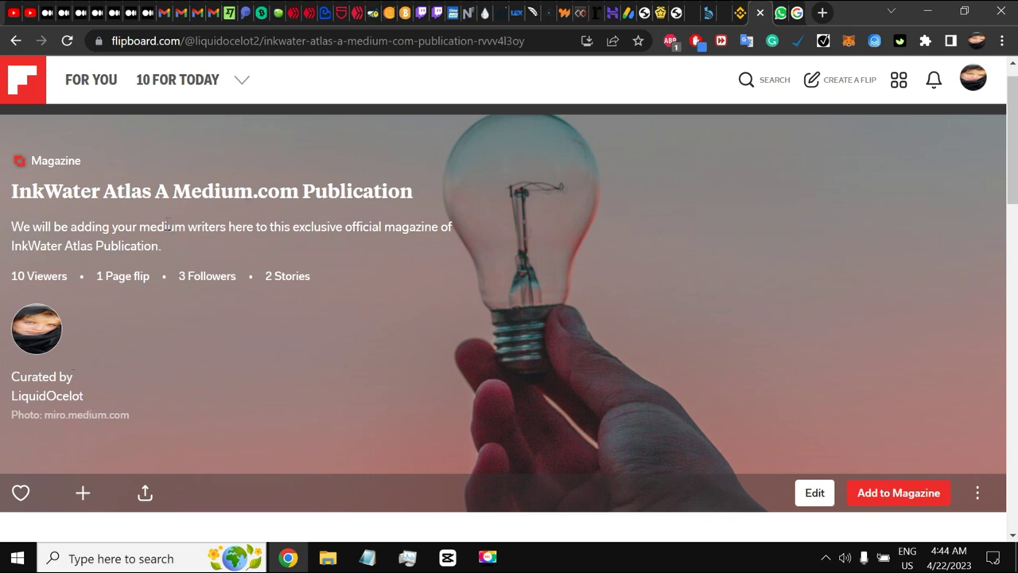
scroll(165, 234, "down", 2)
scroll(163, 246, "up", 1)
scroll(162, 250, "down", 1)
scroll(175, 215, "up", 1)
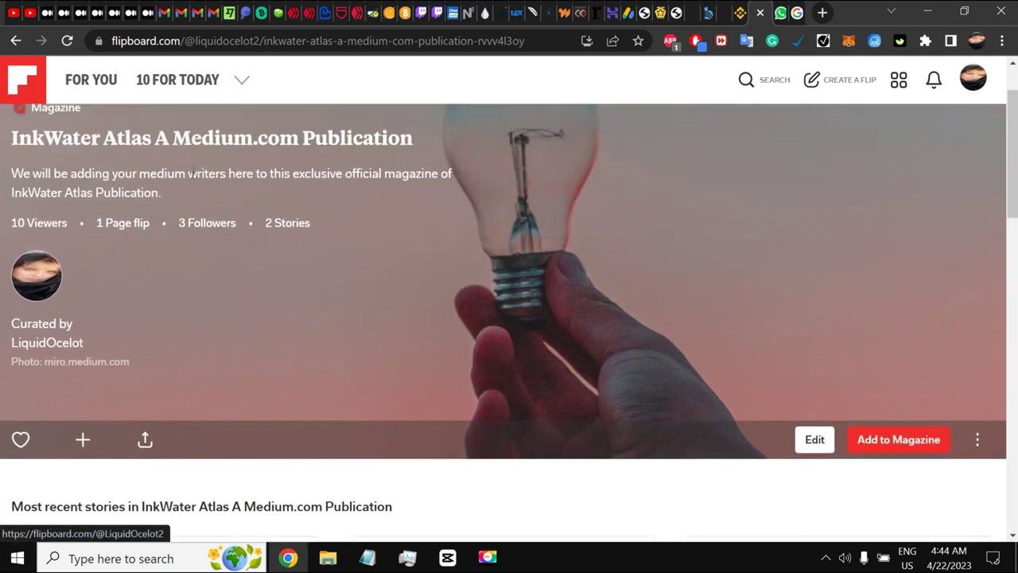
Step: Switch to the Medium stats page and copy the story link of "Scared of His Own Creation: OpenAI's CEO S…"
left_click(141, 14)
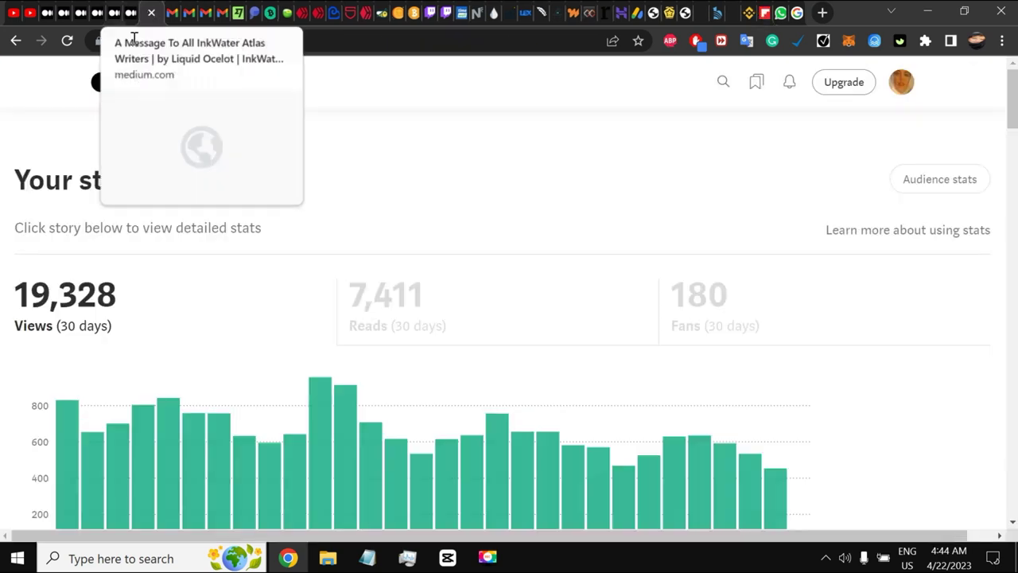
scroll(72, 234, "down", 8)
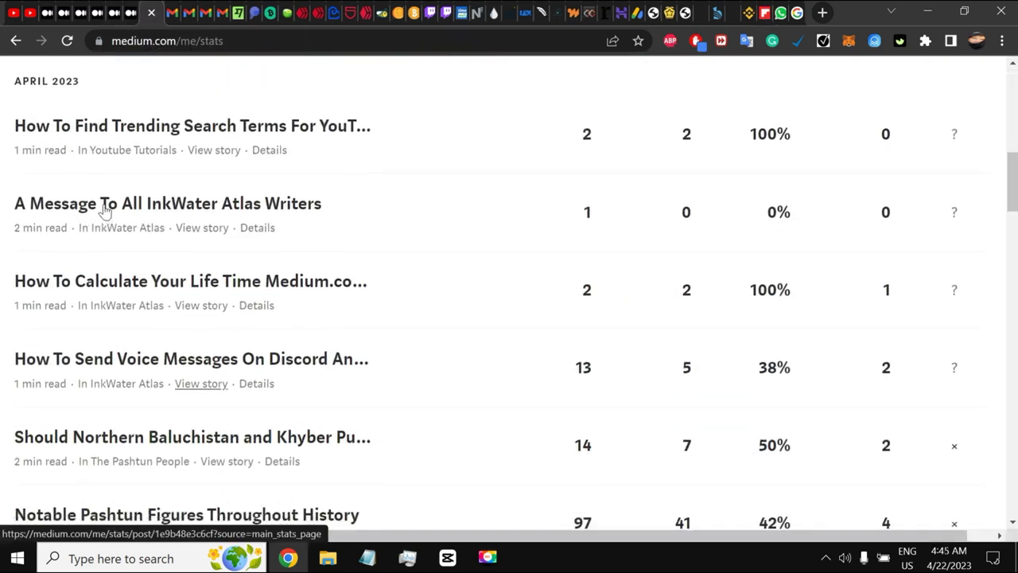
scroll(95, 229, "down", 1)
scroll(109, 229, "up", 1)
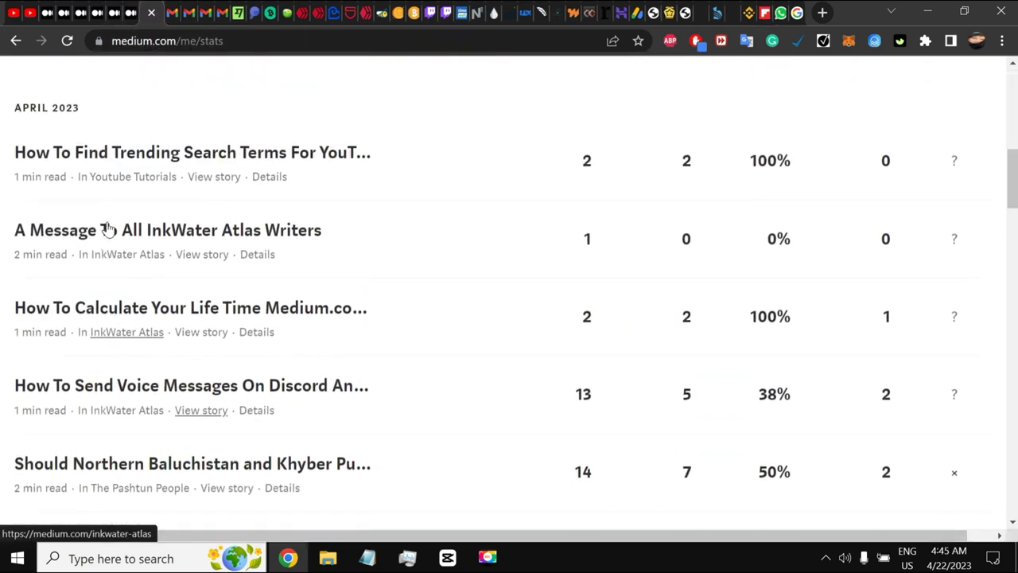
scroll(105, 227, "down", 1)
scroll(127, 224, "up", 1)
scroll(135, 314, "down", 3)
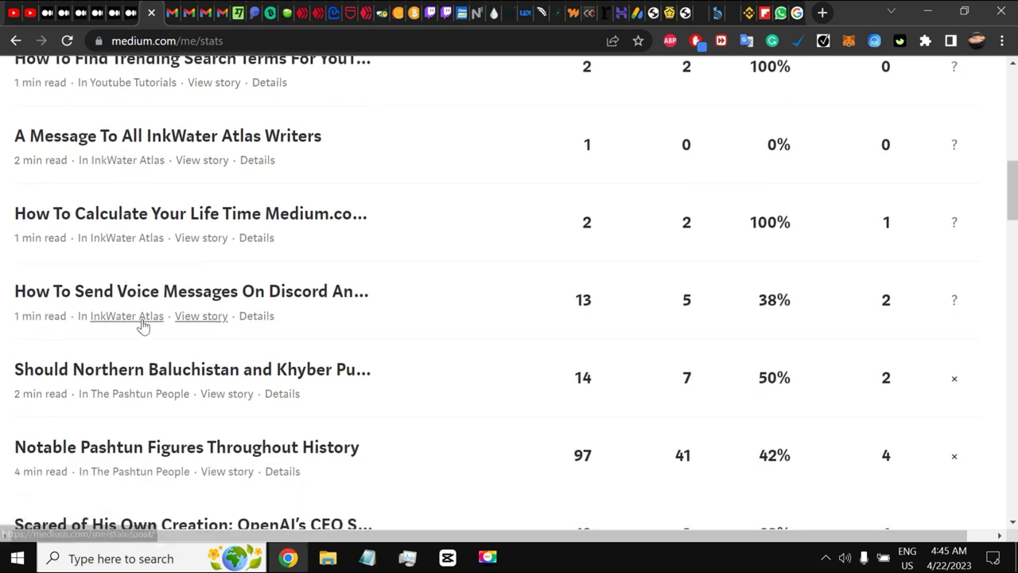
scroll(135, 276, "down", 1)
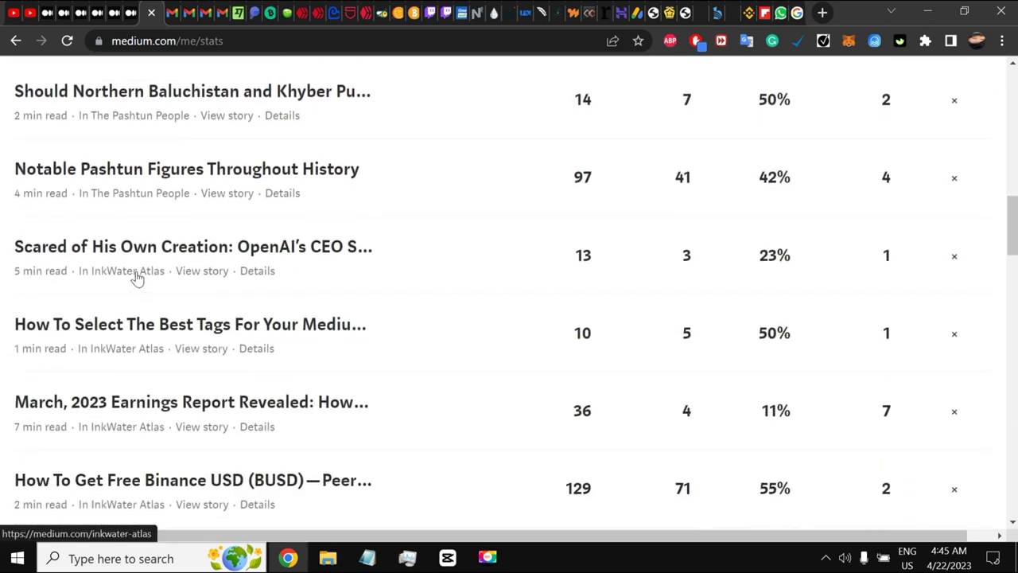
right_click(211, 276)
left_click(314, 364)
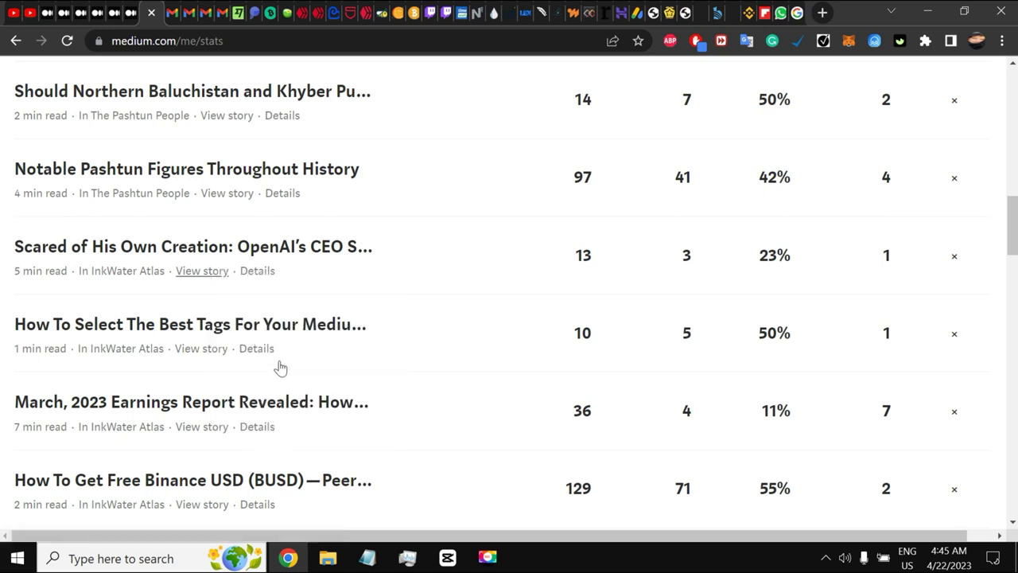
Step: Return to the Flipboard magazine and add the copied Medium story link to it as a new flip
left_click(764, 13)
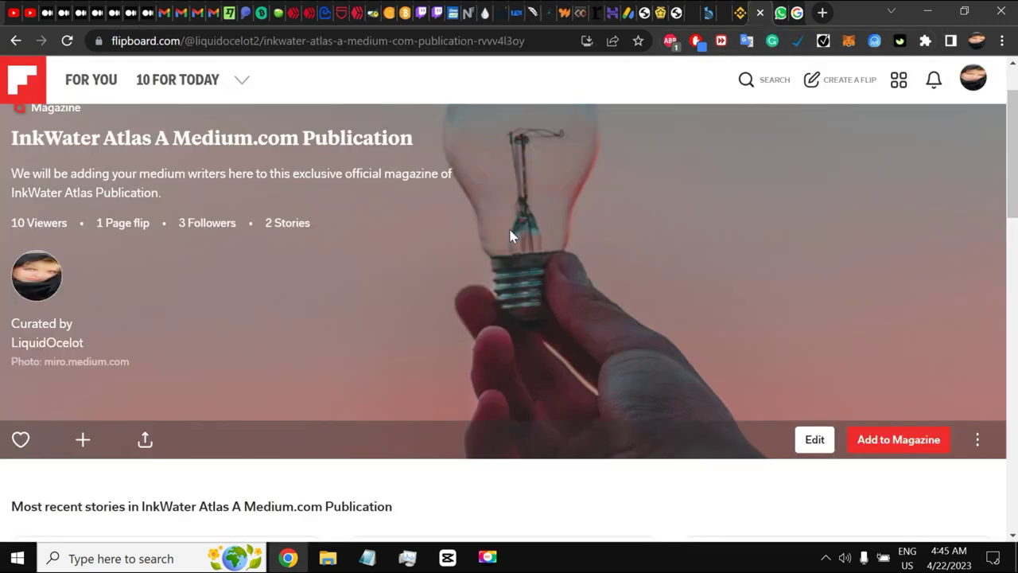
scroll(628, 312, "down", 2)
left_click(904, 280)
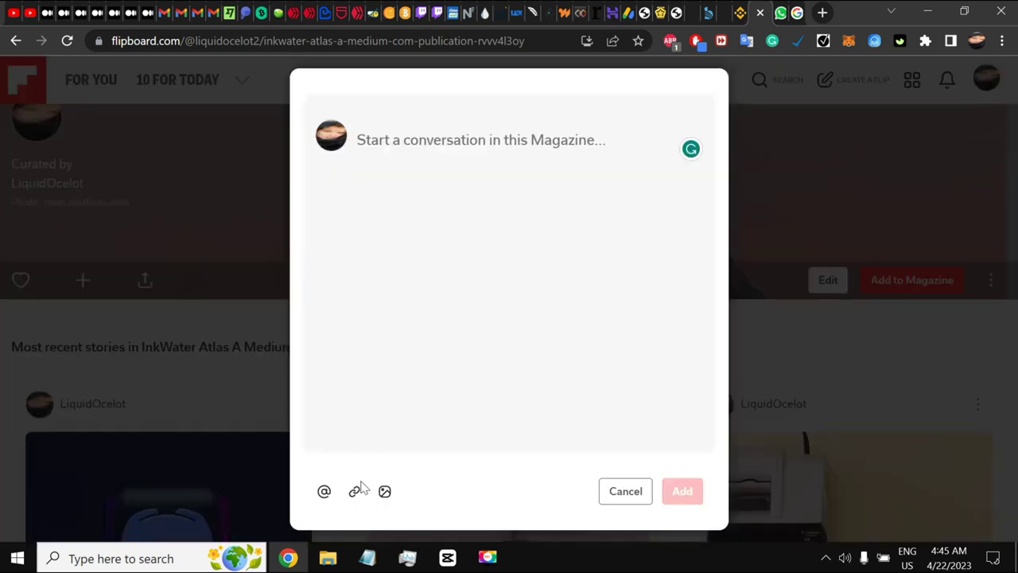
left_click(354, 491)
right_click(460, 178)
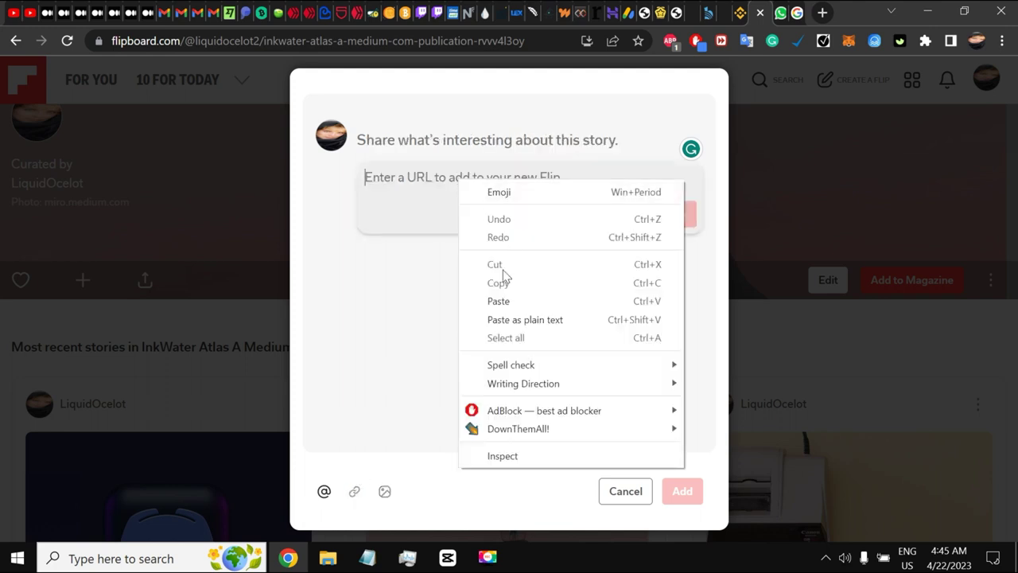
left_click(509, 302)
left_click(675, 216)
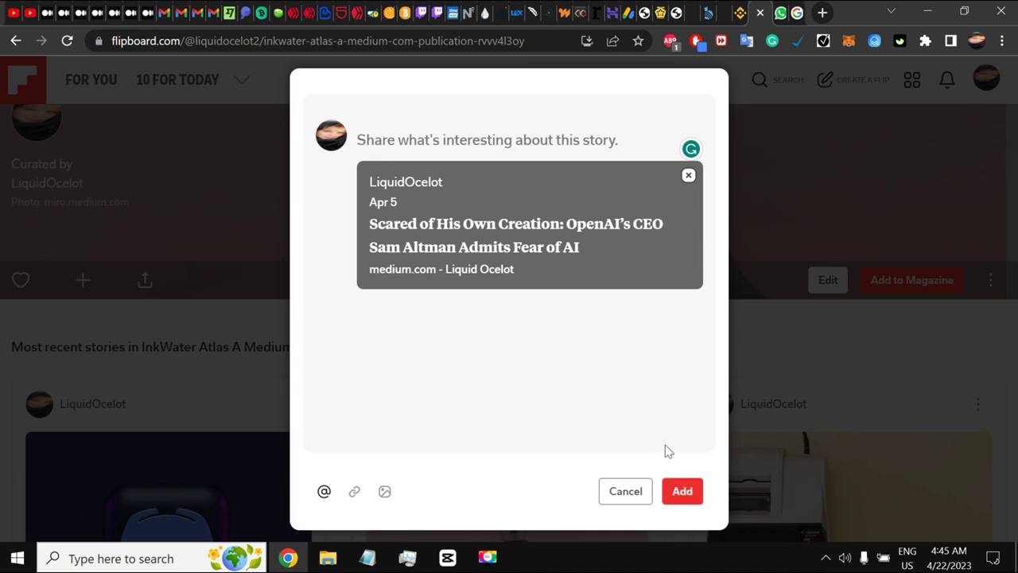
left_click(682, 493)
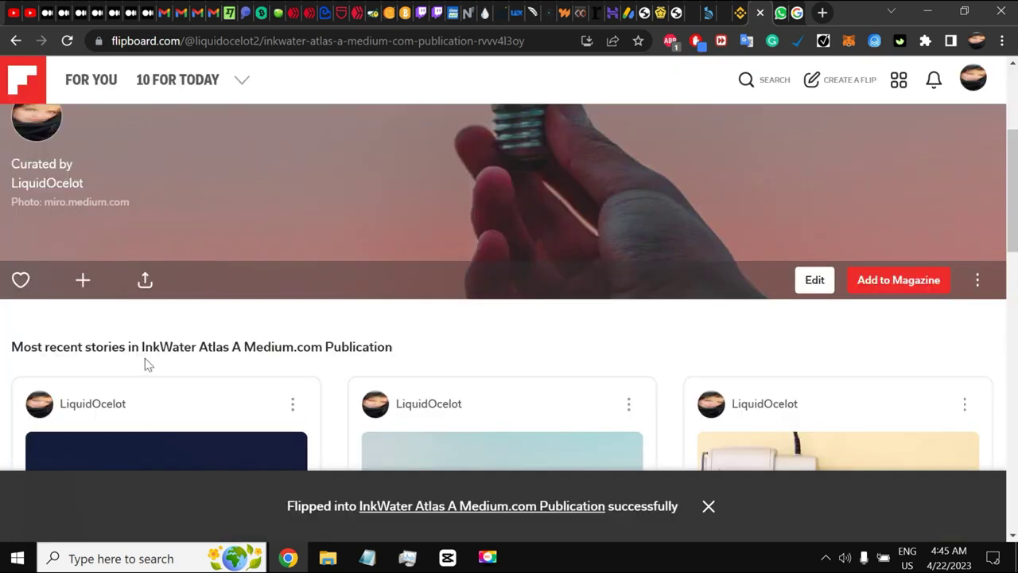
Step: Like the newly added story "Scared of His Own Creation" in the magazine and look over the magazine's stories
scroll(145, 358, "down", 5)
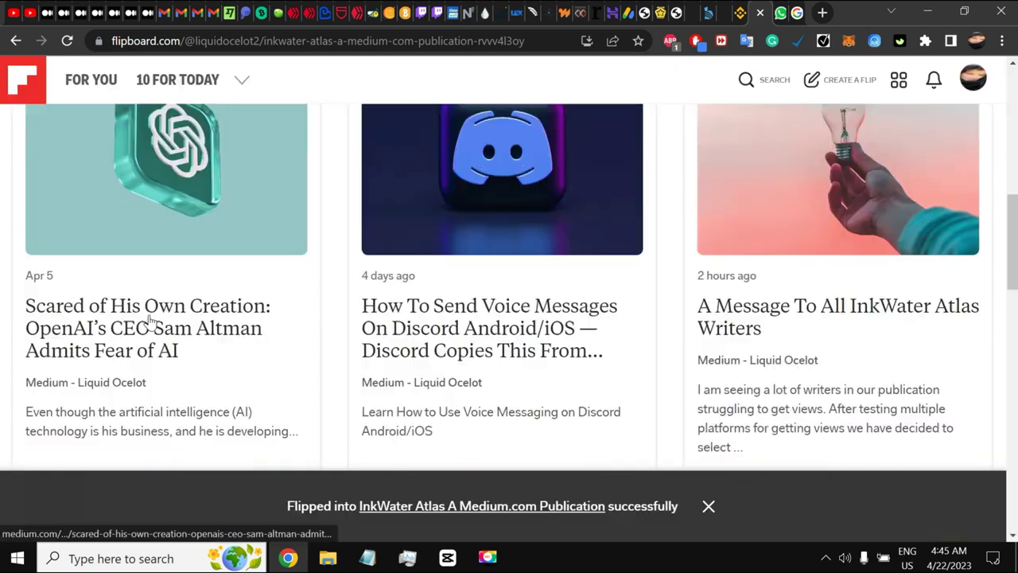
scroll(148, 318, "down", 2)
left_click(35, 379)
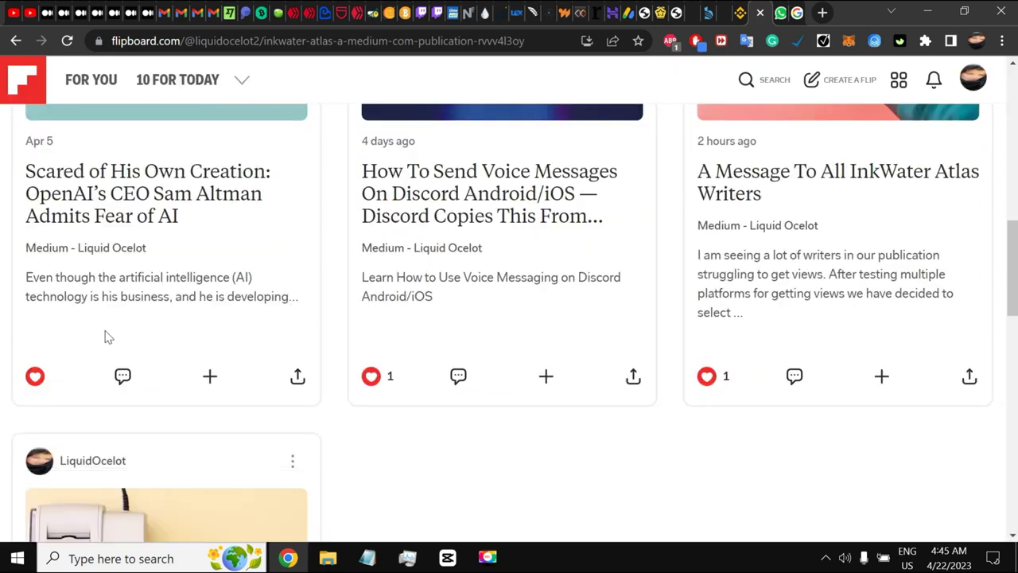
scroll(106, 329, "up", 3)
scroll(177, 299, "down", 5)
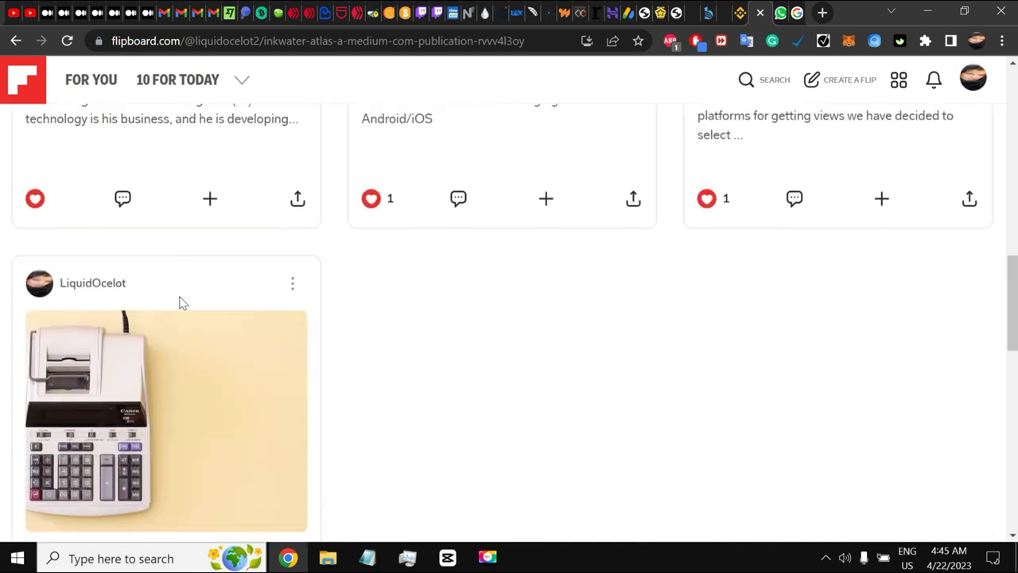
scroll(180, 302, "up", 8)
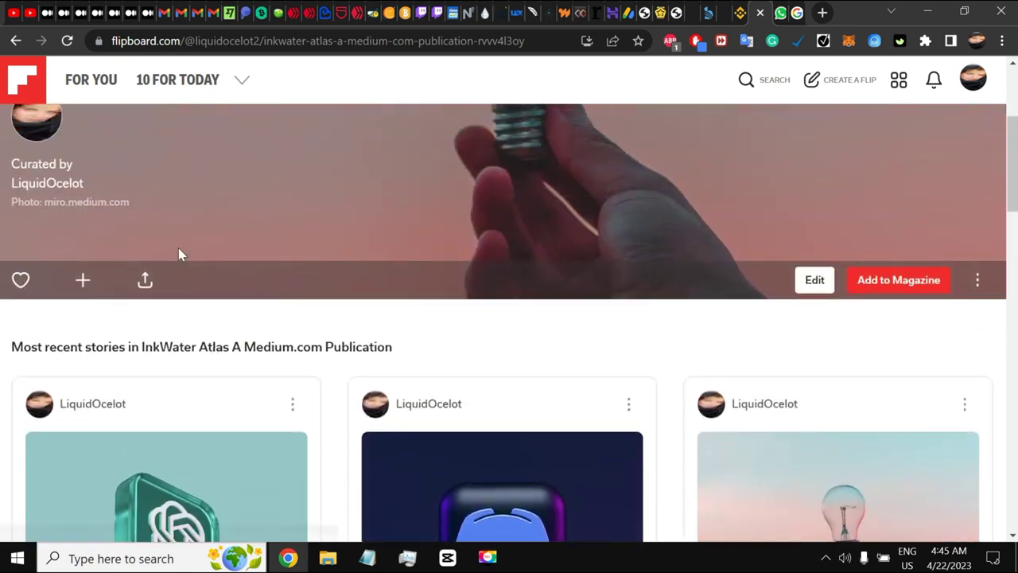
Step: Switch to the Medium stats page and copy the story link of "How To Select The Best Tags For Your Mediu…"
left_click(151, 14)
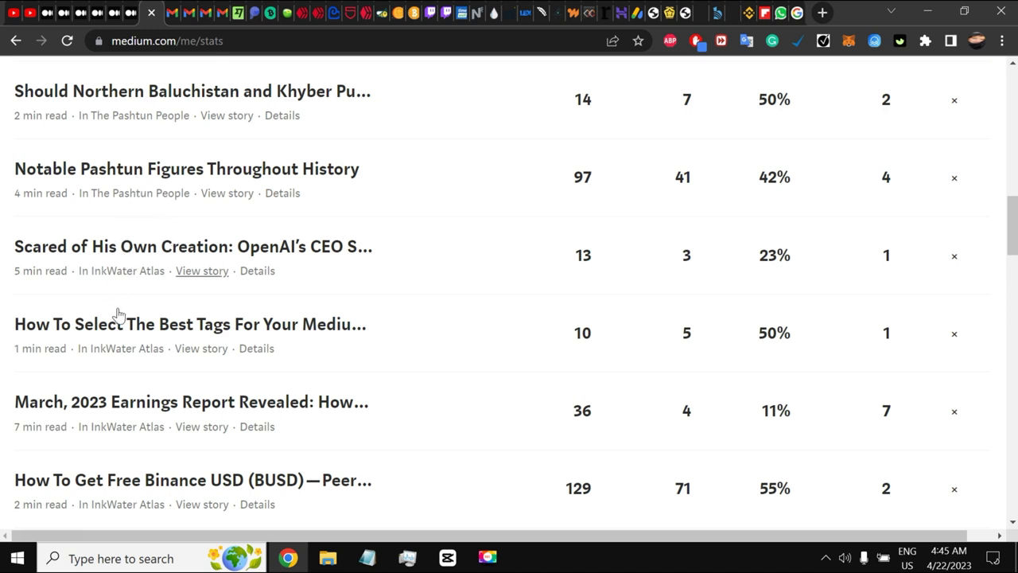
scroll(124, 310, "down", 1)
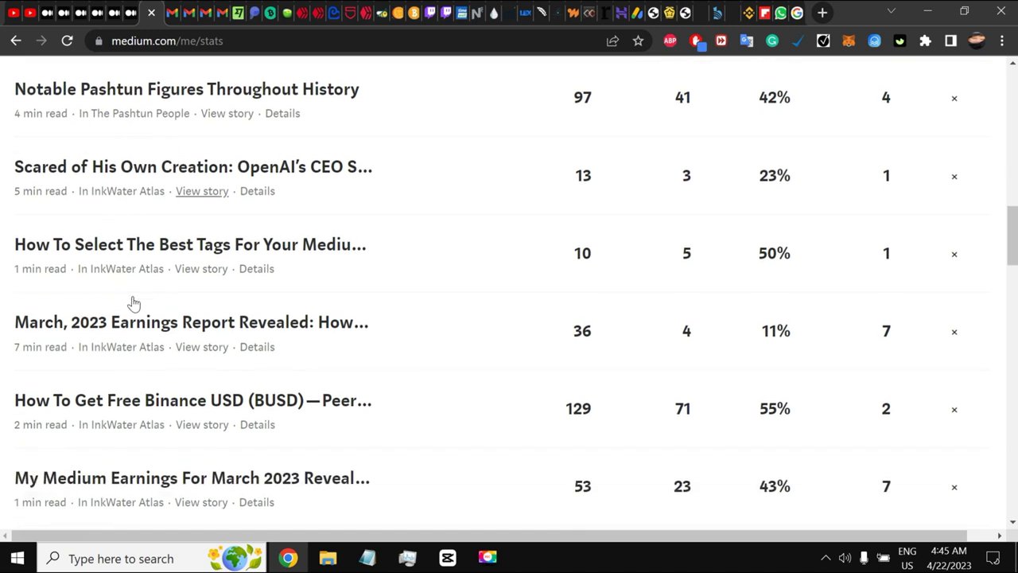
right_click(199, 272)
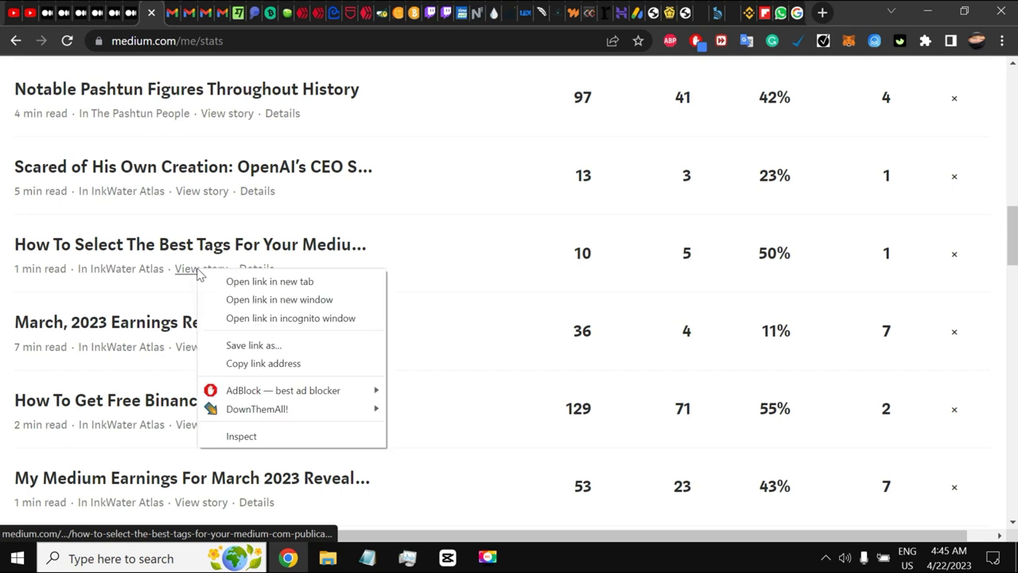
left_click(249, 362)
Step: Return to the Flipboard magazine and flip the copied link of the best-tags story into it
left_click(764, 12)
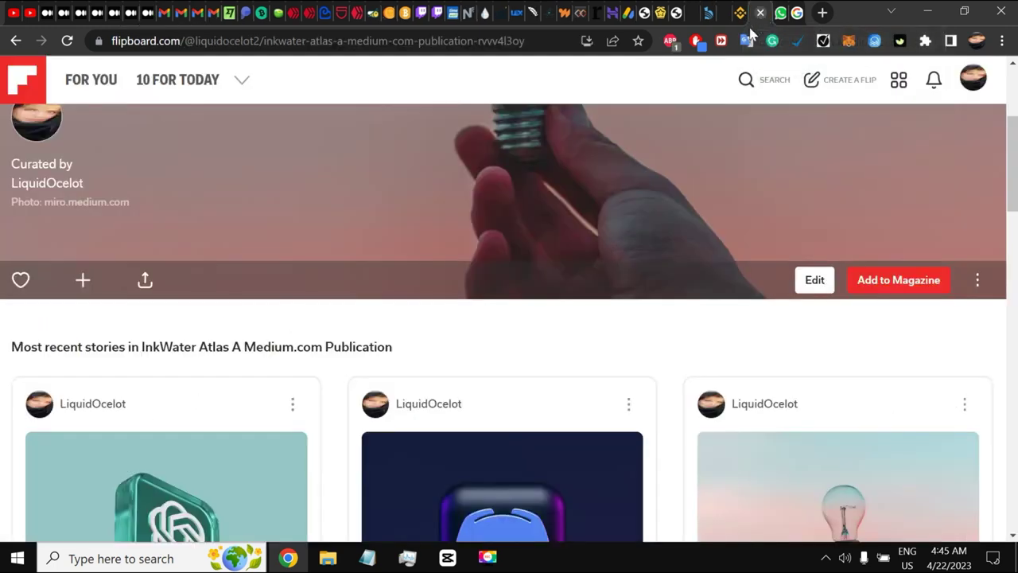
scroll(466, 255, "down", 2)
left_click(913, 180)
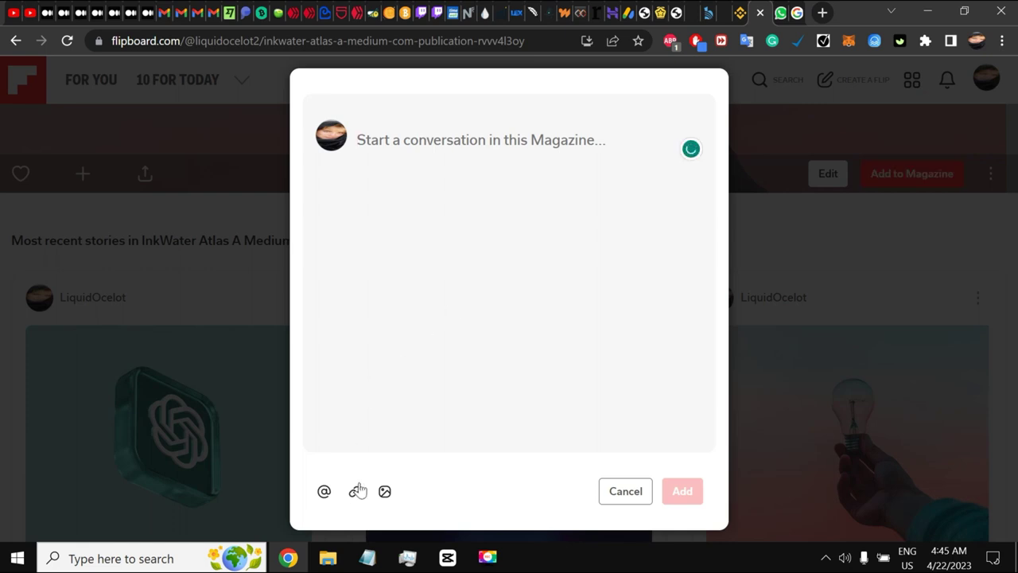
left_click(355, 493)
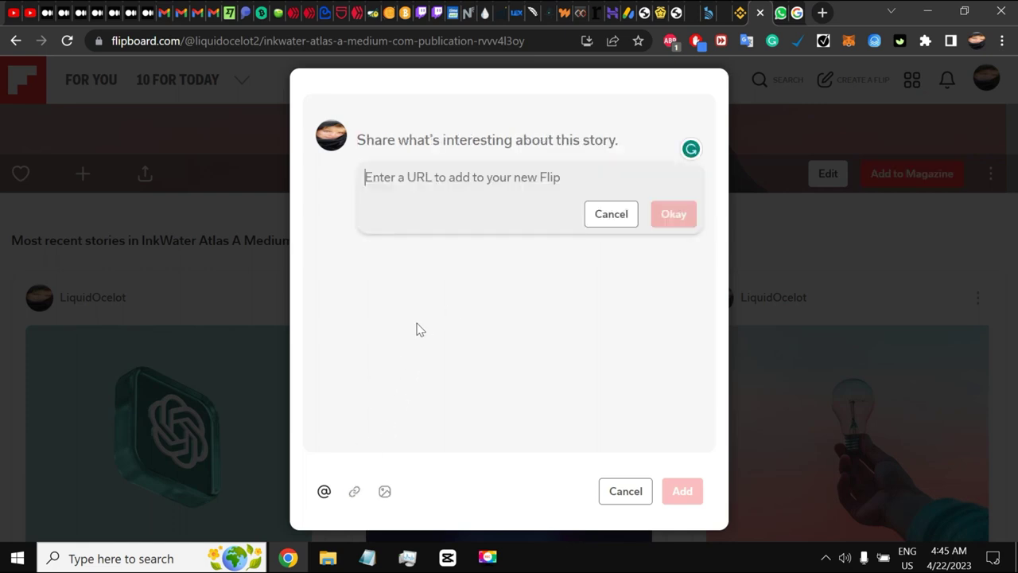
right_click(452, 169)
left_click(494, 293)
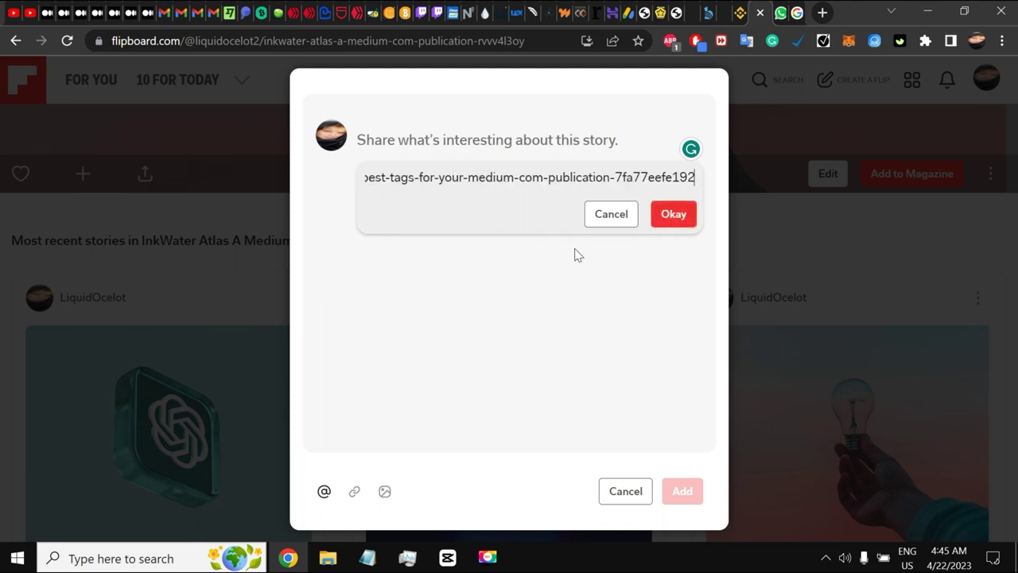
left_click(674, 215)
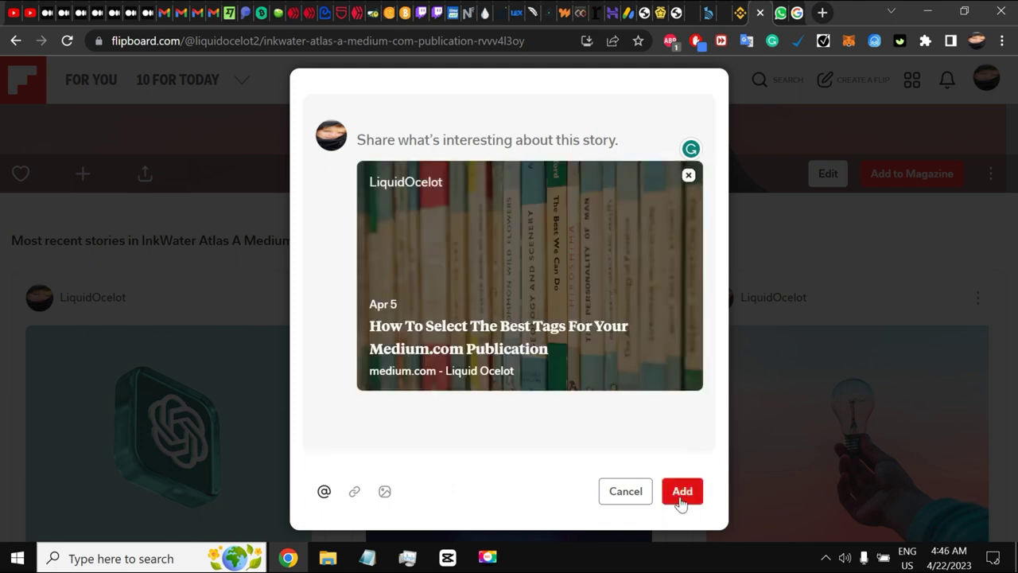
left_click(681, 493)
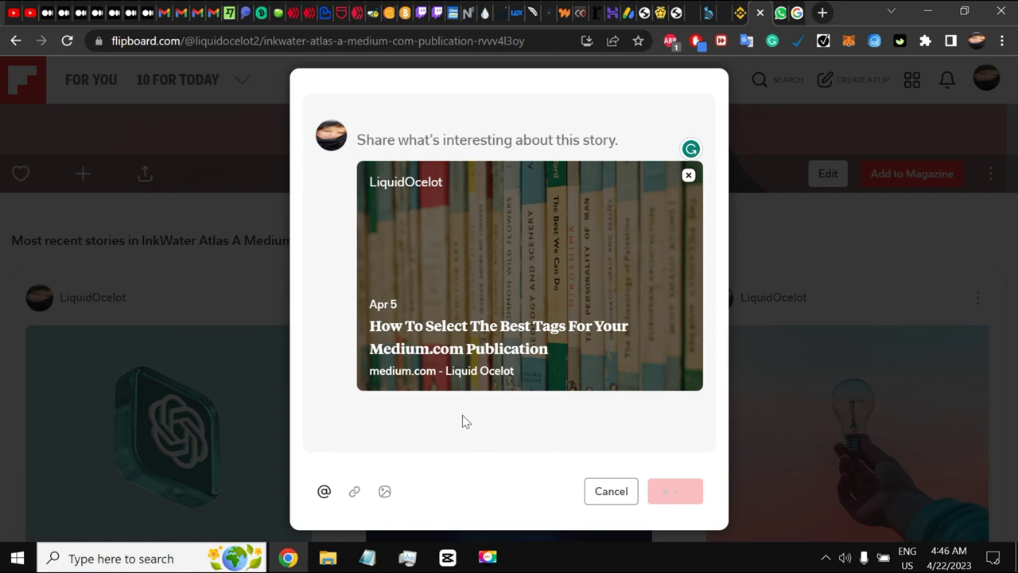
Step: Look over the magazine's header and its most recent stories, including the newly flipped one
scroll(177, 359, "down", 5)
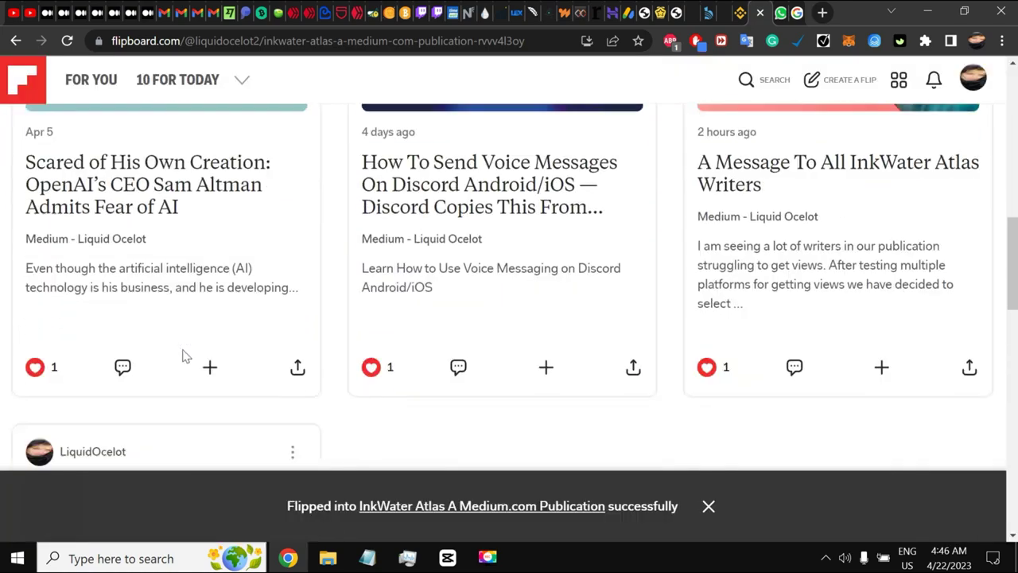
scroll(191, 346, "down", 4)
scroll(194, 342, "up", 6)
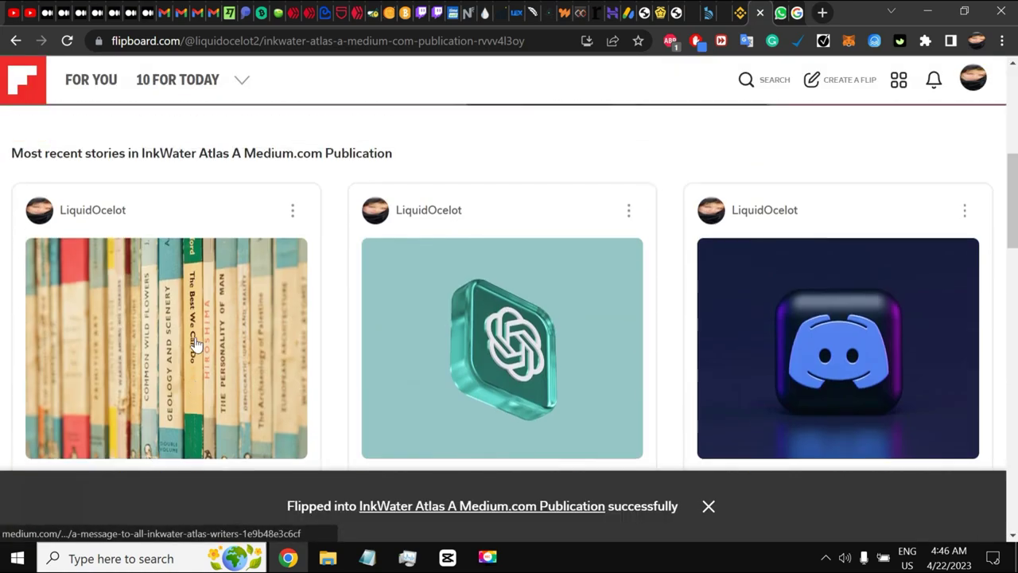
scroll(195, 342, "up", 5)
scroll(146, 310, "down", 1)
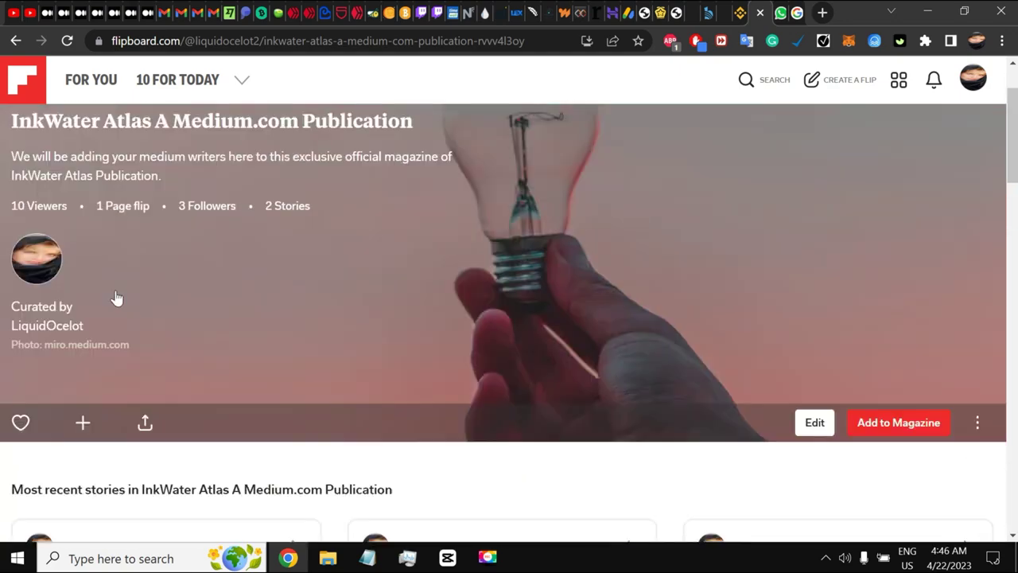
scroll(137, 310, "up", 1)
scroll(137, 309, "down", 5)
scroll(136, 309, "up", 3)
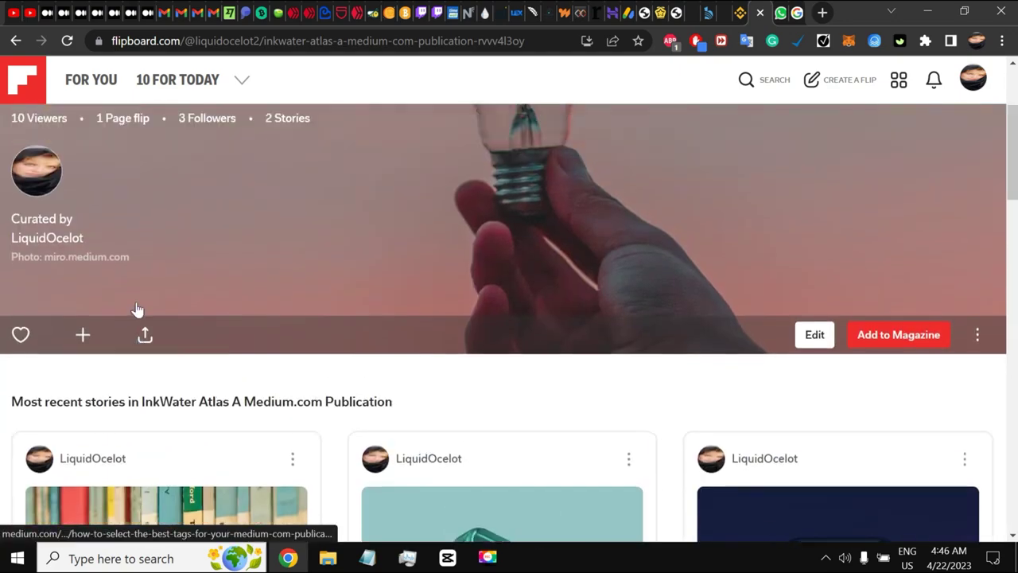
scroll(137, 309, "up", 2)
scroll(155, 301, "down", 7)
scroll(155, 303, "up", 2)
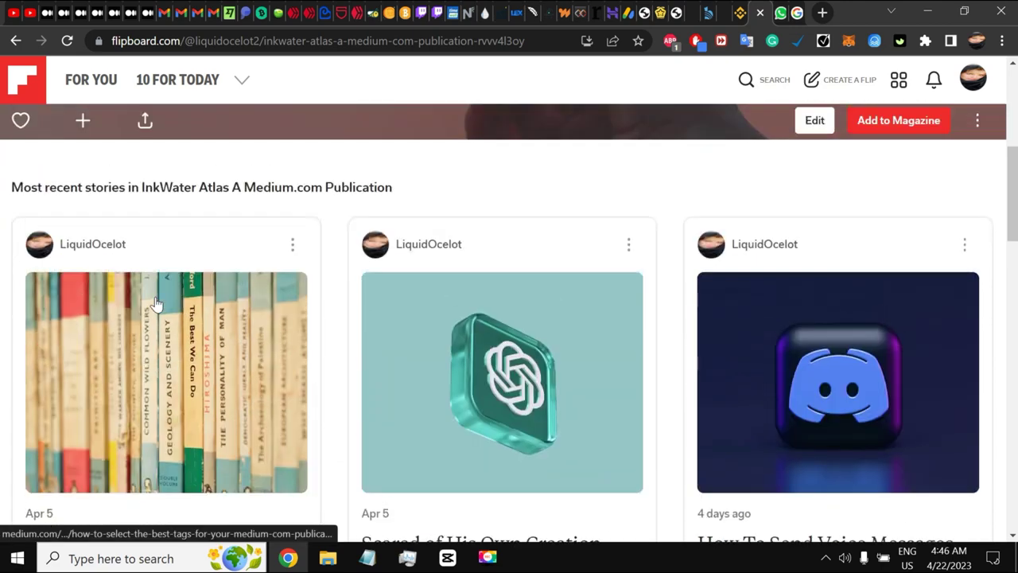
scroll(156, 303, "up", 2)
Step: Like the newly added story "How To Select The Best Tags For Your Medium.com Publication" in the magazine
scroll(166, 342, "down", 10)
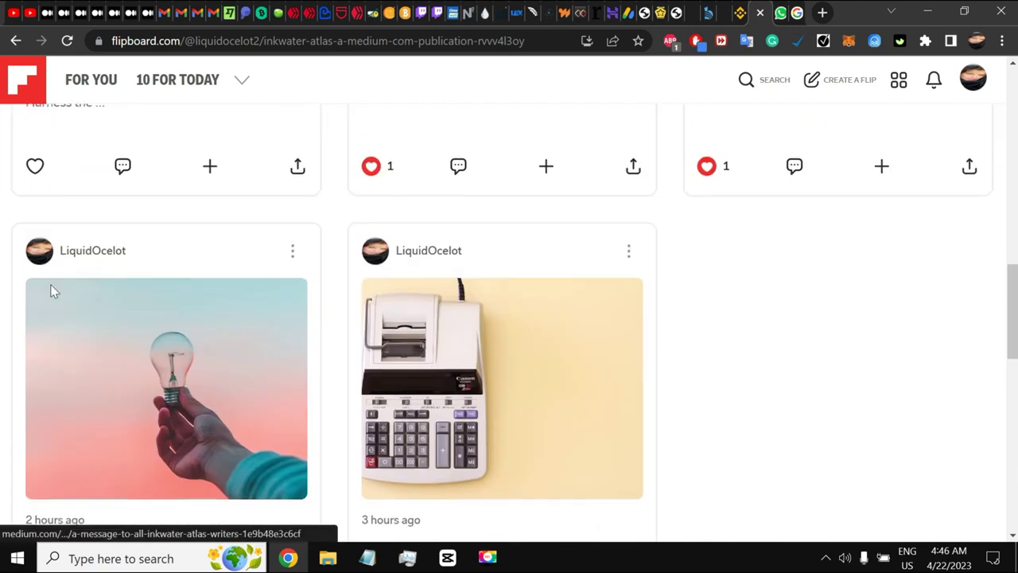
scroll(51, 289, "up", 1)
left_click(32, 188)
Step: Examine the magazine's header with its title, description, and viewer, page flip, follower and story figures
scroll(104, 275, "up", 2)
scroll(106, 278, "up", 12)
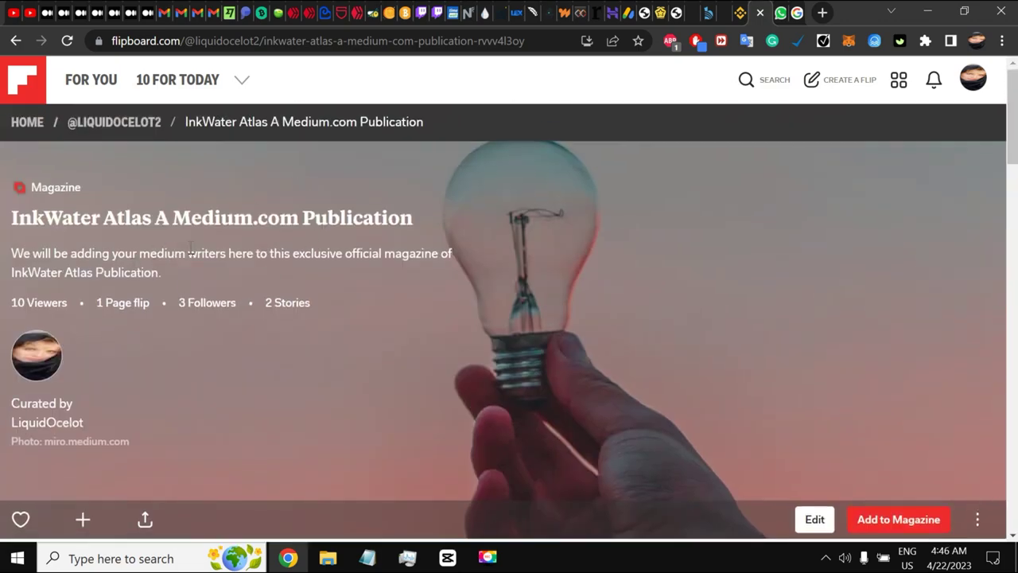
scroll(189, 248, "down", 3)
scroll(186, 252, "up", 3)
scroll(104, 228, "down", 2)
scroll(107, 229, "up", 2)
scroll(127, 253, "down", 2)
scroll(159, 258, "up", 1)
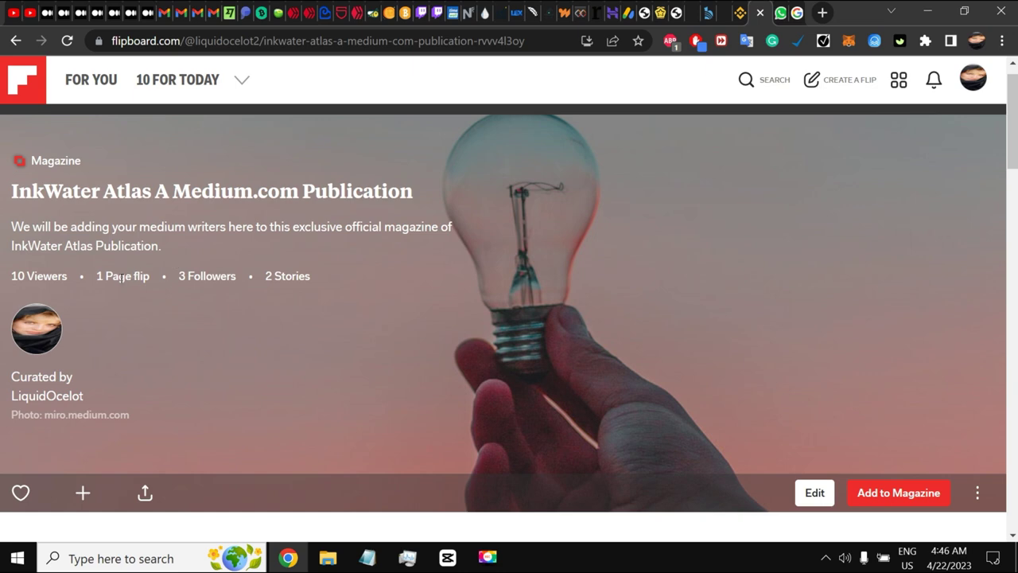
scroll(109, 270, "down", 1)
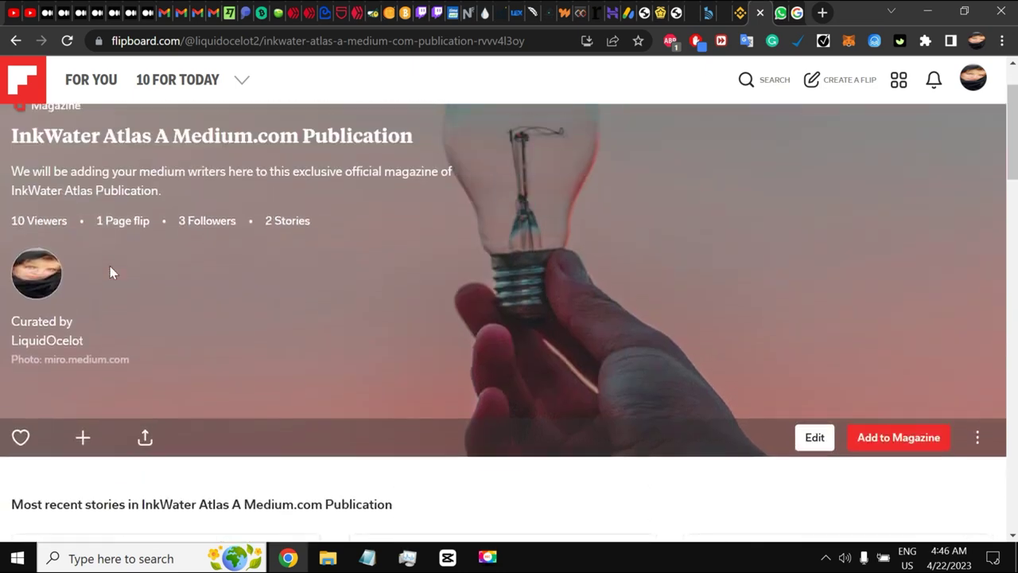
scroll(119, 263, "up", 1)
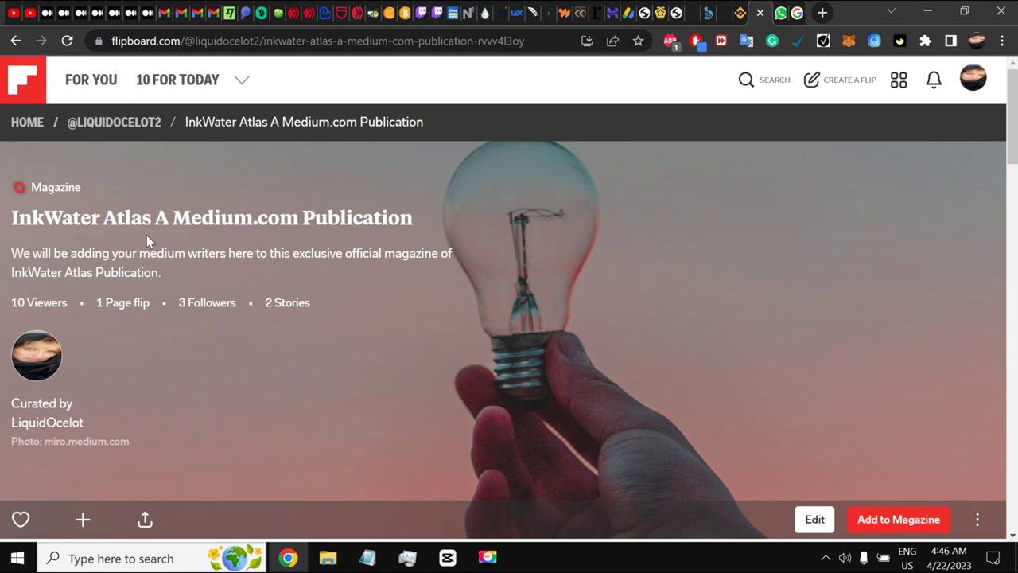
left_click(826, 557)
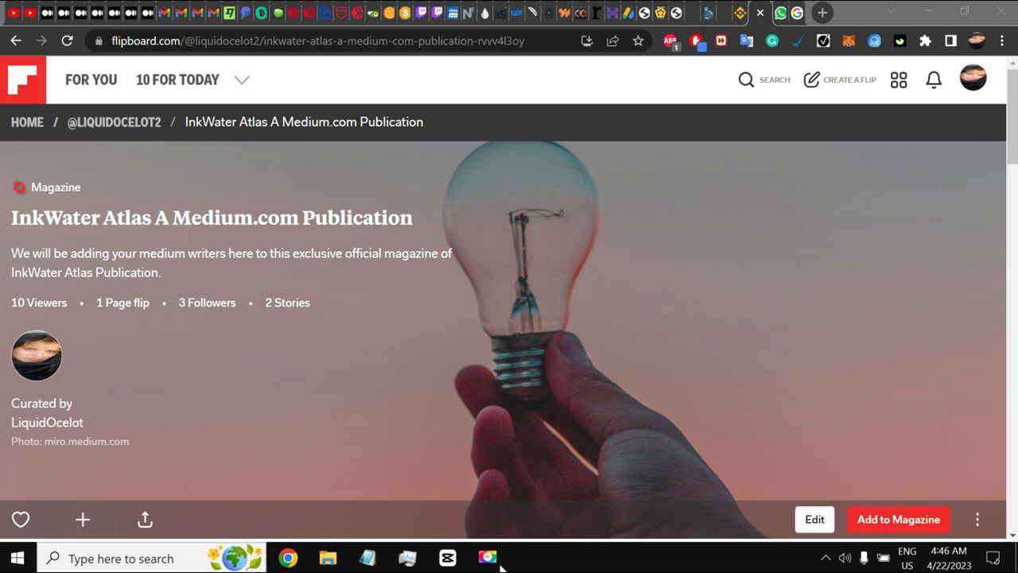